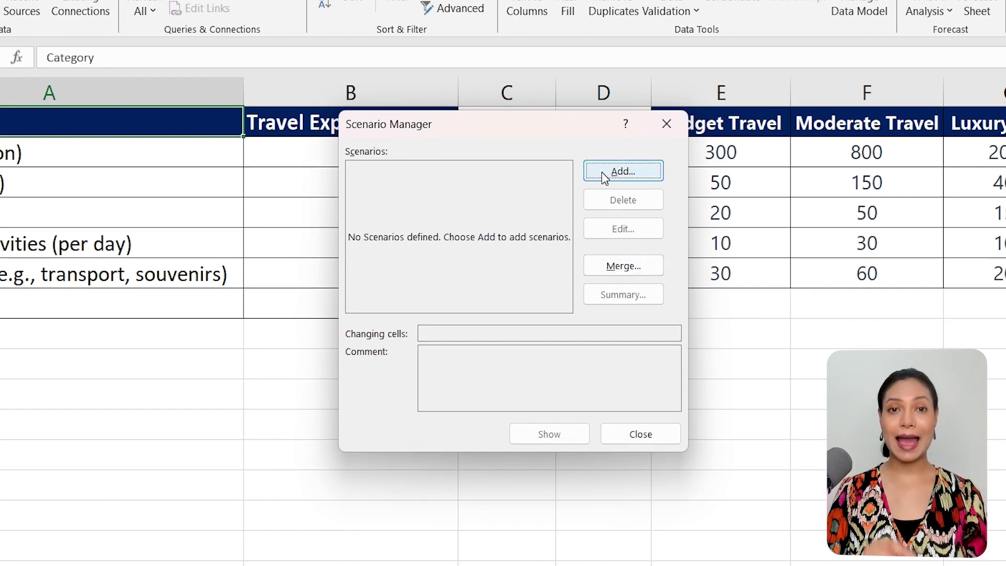
Add a scenario named Budget Travel with the expense cells B2:B6 as its changing cells.
{"action": "left_click", "coordinate": [602, 174]}
{"action": "type", "text": "Budget Travel"}
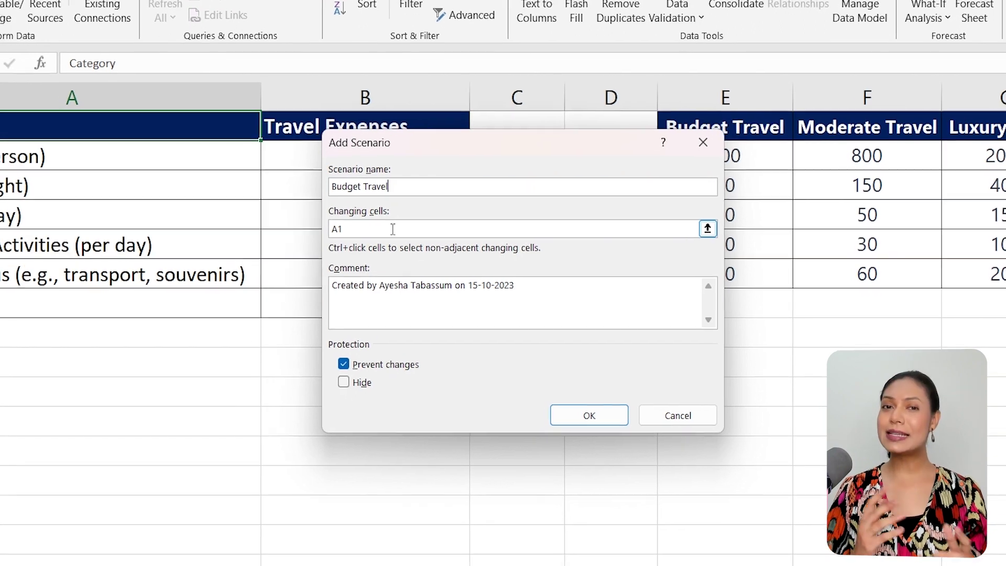
{"action": "left_click_drag", "start_coordinate": [393, 229], "coordinate": [310, 232]}
{"action": "key", "text": "BackSpace"}
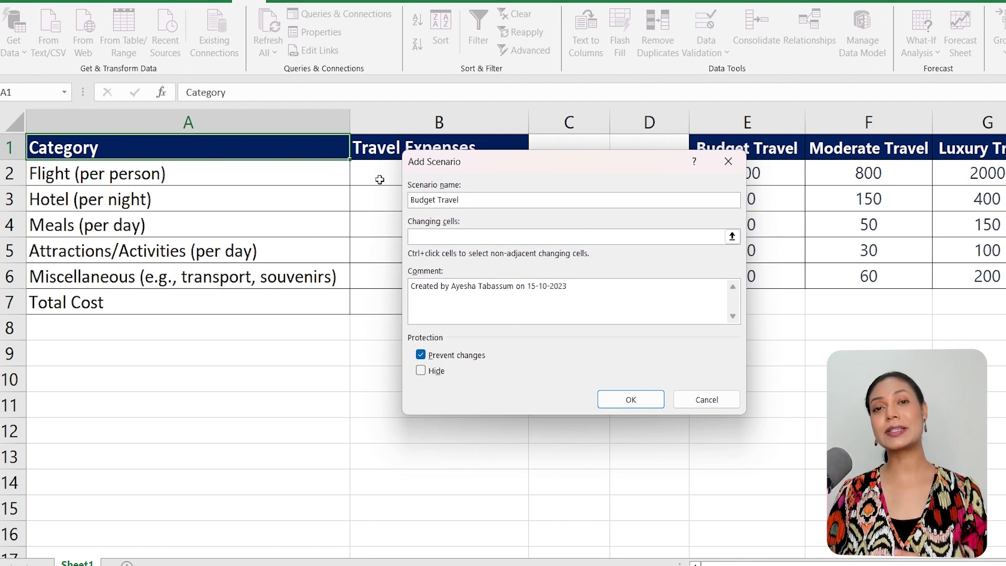
{"action": "left_click_drag", "start_coordinate": [380, 180], "coordinate": [377, 283]}
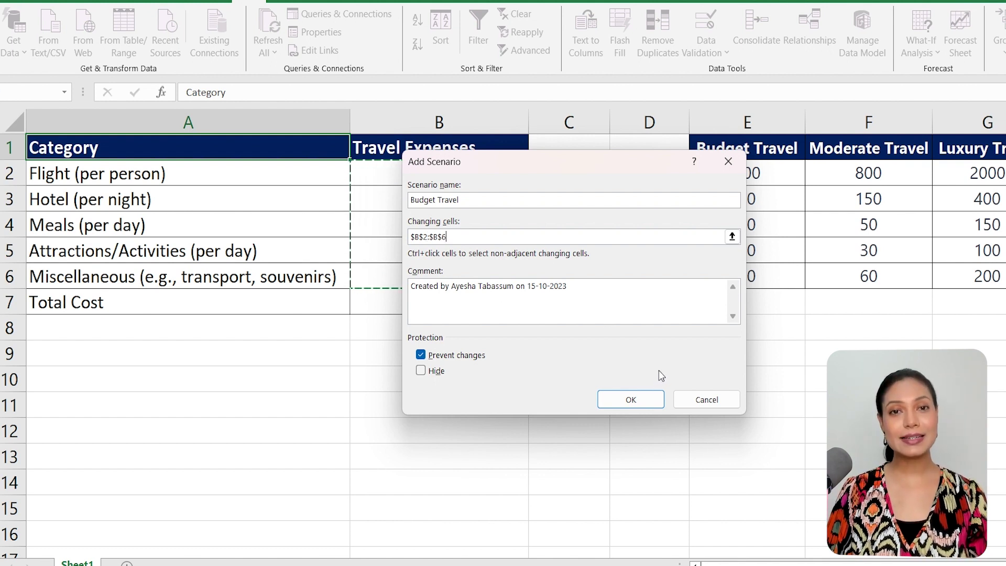
{"action": "left_click", "coordinate": [644, 401]}
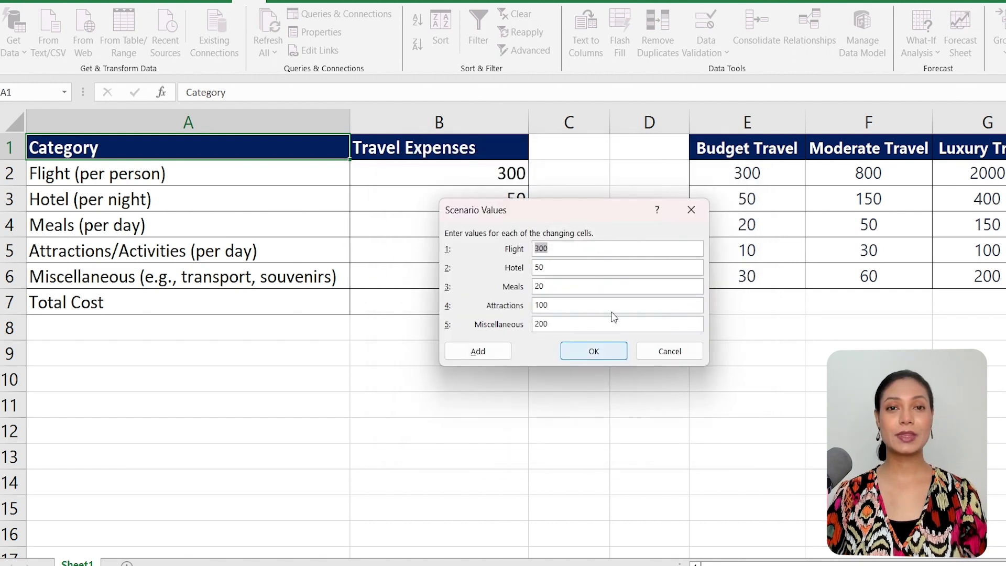
Set the Budget Travel scenario's Attractions value to 10 and Miscellaneous to 30, and save the scenario.
{"action": "left_click", "coordinate": [573, 251]}
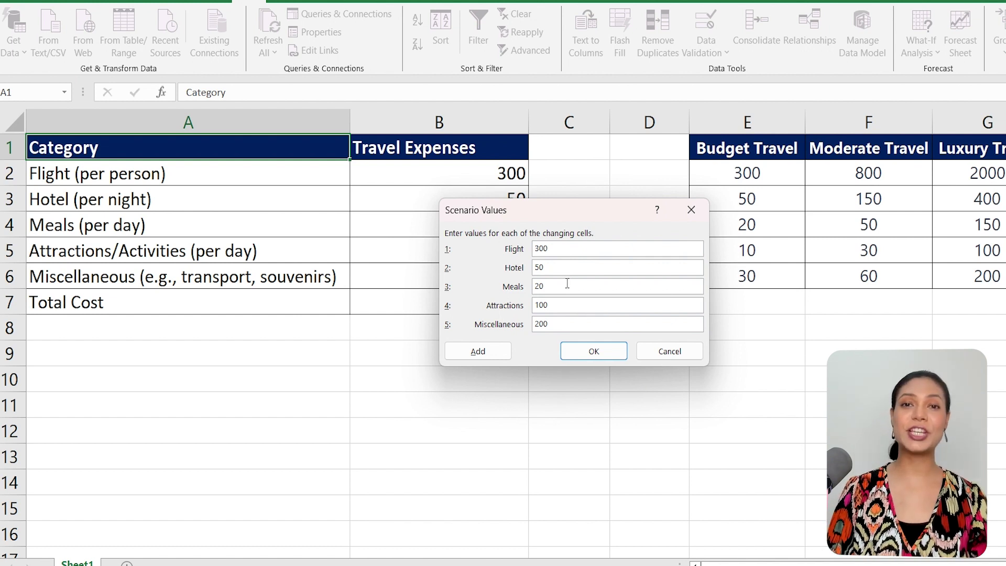
{"action": "key", "text": "BackSpace"}
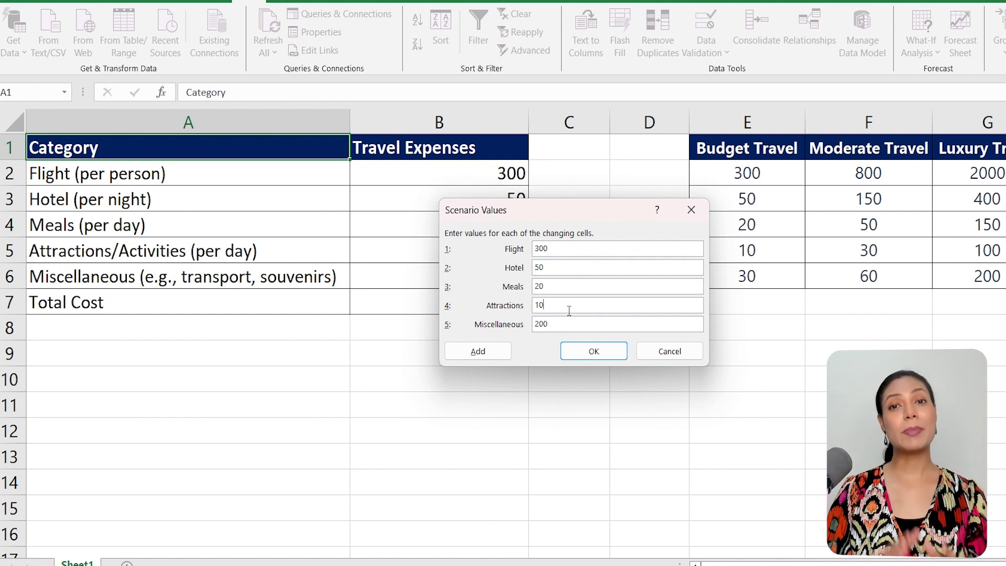
{"action": "key", "text": "BackSpace"}
{"action": "key", "text": "BackSpace"}
{"action": "key", "text": "BackSpace"}
{"action": "type", "text": "30"}
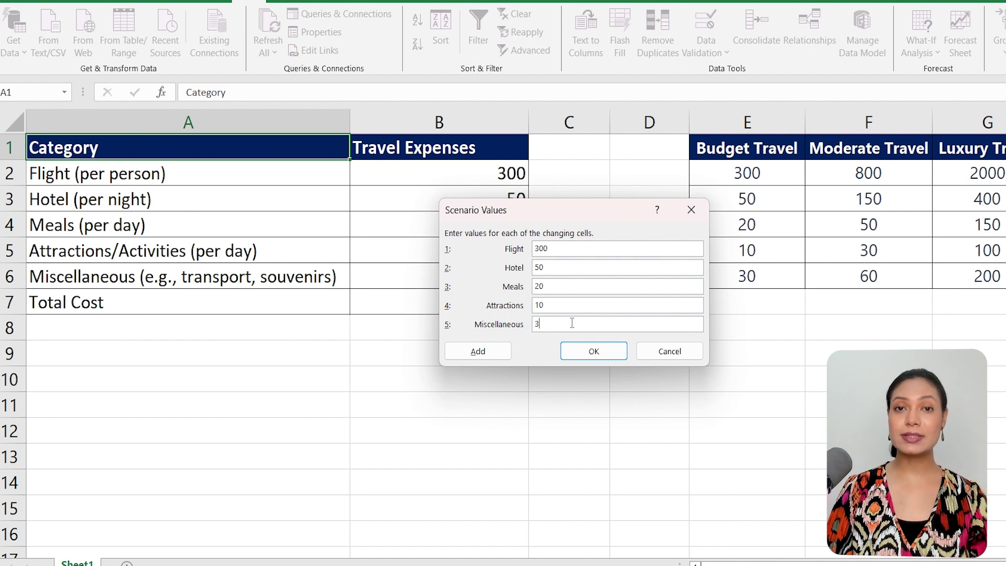
{"action": "left_click", "coordinate": [598, 356]}
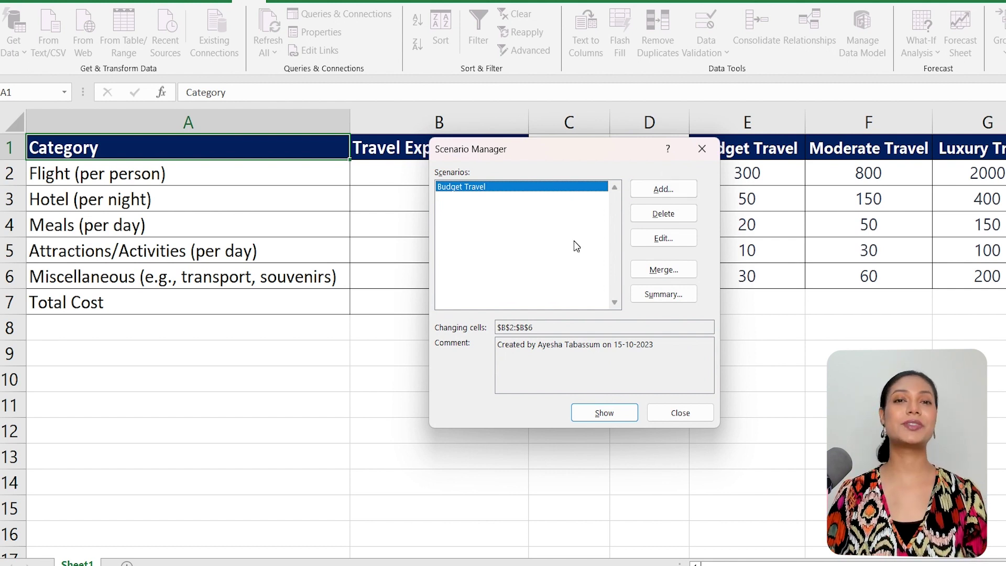
Add a second scenario named Moderate Travel, keeping B2:B6 as the changing cells.
{"action": "left_click", "coordinate": [658, 192]}
{"action": "type", "text": "Mode"}
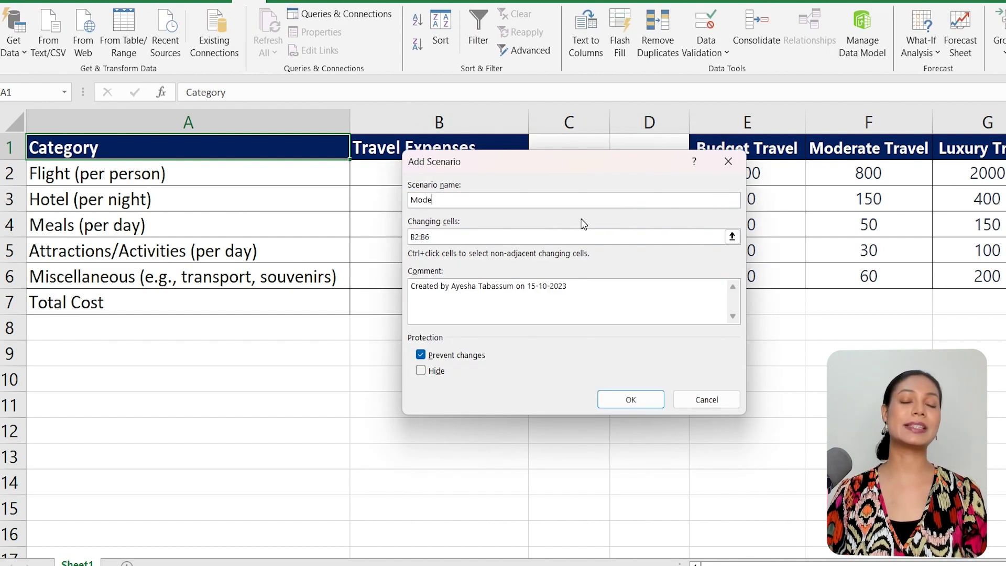
{"action": "type", "text": "rate Travel"}
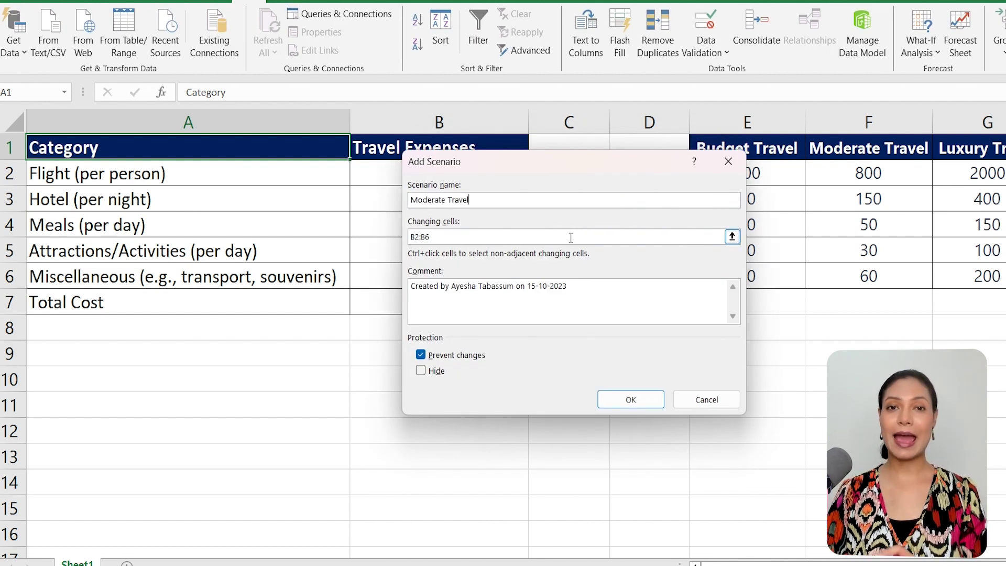
{"action": "left_click", "coordinate": [651, 402]}
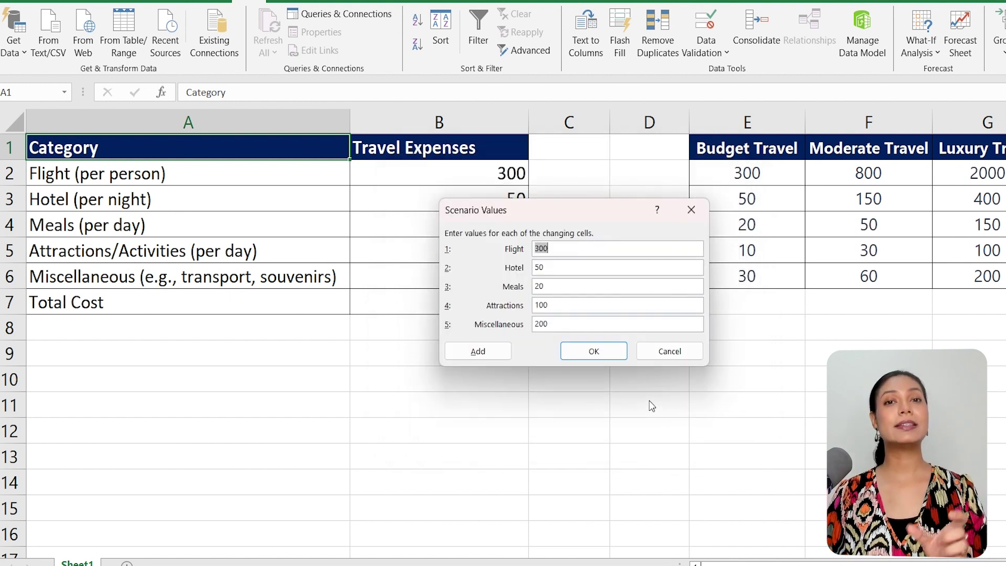
Set the Moderate Travel scenario's values to 800 for Flight, 150 for Hotel and 50 for Meals.
{"action": "type", "text": "800"}
{"action": "left_click", "coordinate": [572, 265]}
{"action": "type", "text": "1"}
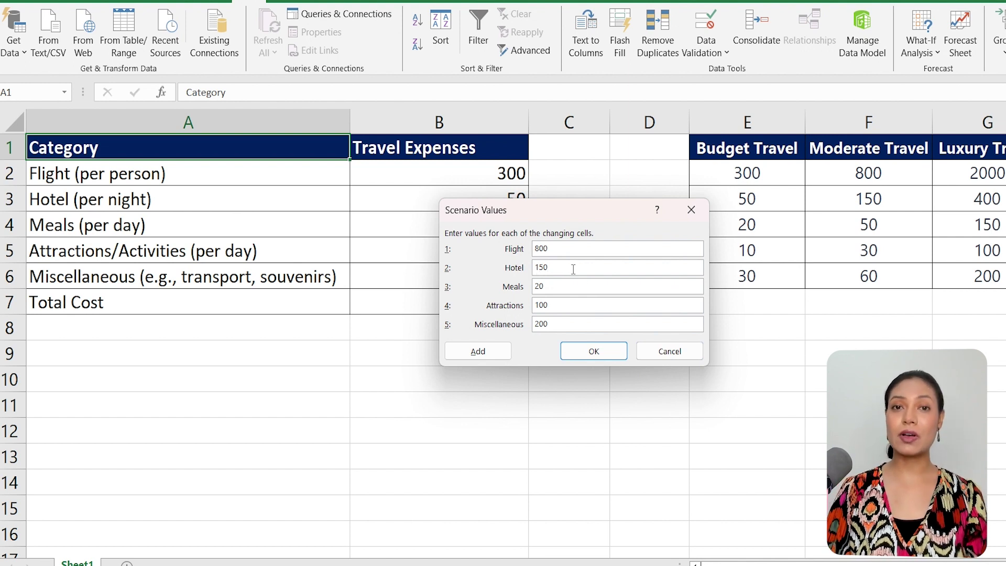
{"action": "key", "text": "BackSpace"}
{"action": "key", "text": "BackSpace"}
{"action": "type", "text": "50"}
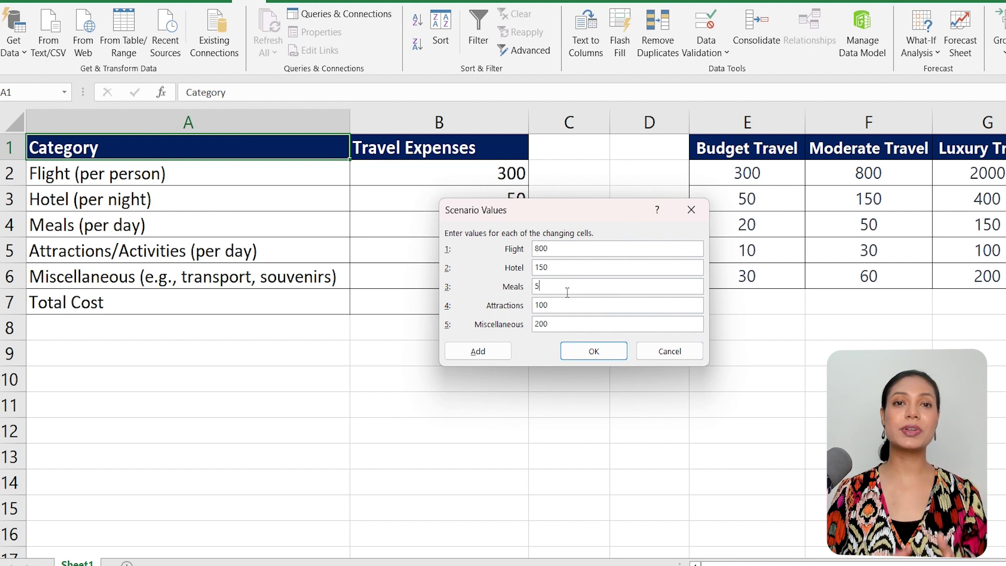
Set the Moderate Travel scenario's Attractions value to 30 and Miscellaneous to 60, and save the scenario.
{"action": "left_click", "coordinate": [564, 307]}
{"action": "key", "text": "BackSpace"}
{"action": "key", "text": "BackSpace"}
{"action": "key", "text": "BackSpace"}
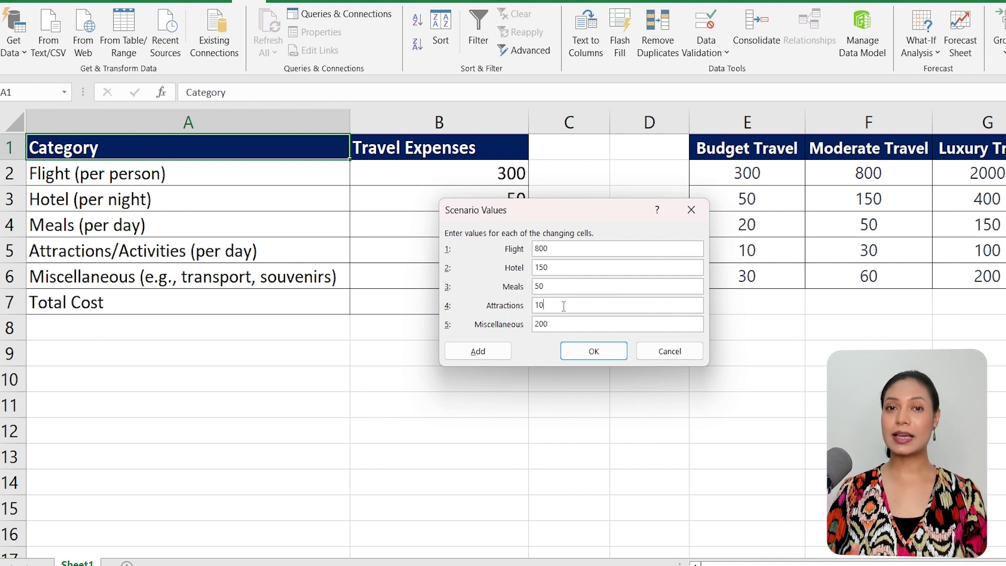
{"action": "type", "text": "30"}
{"action": "left_click", "coordinate": [571, 320]}
{"action": "key", "text": "BackSpace"}
{"action": "key", "text": "BackSpace"}
{"action": "key", "text": "BackSpace"}
{"action": "type", "text": "60"}
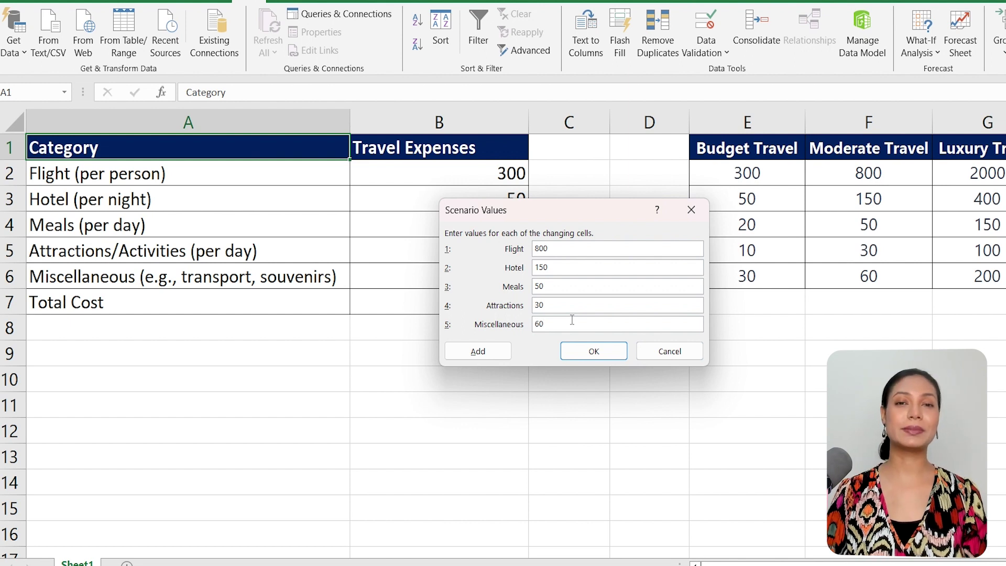
{"action": "left_click", "coordinate": [592, 351]}
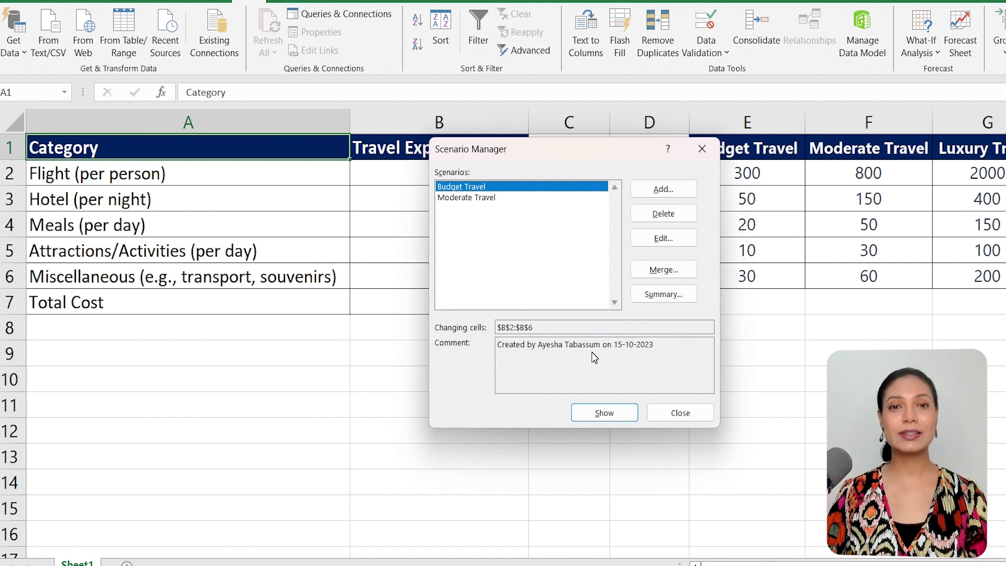
Add a third scenario named Luxury Travel, keeping B2:B6 as the changing cells.
{"action": "left_click", "coordinate": [681, 190]}
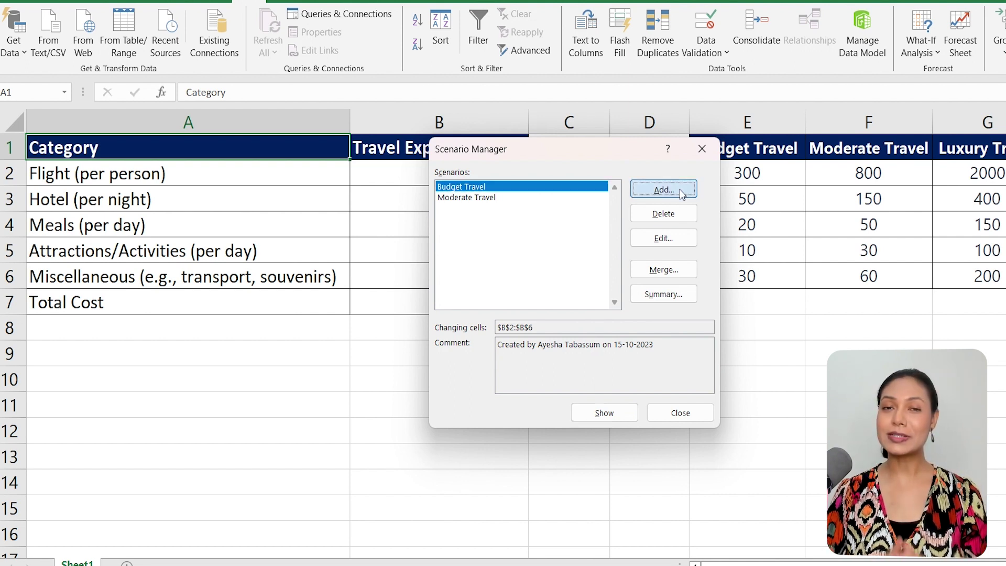
{"action": "type", "text": "Luxu"}
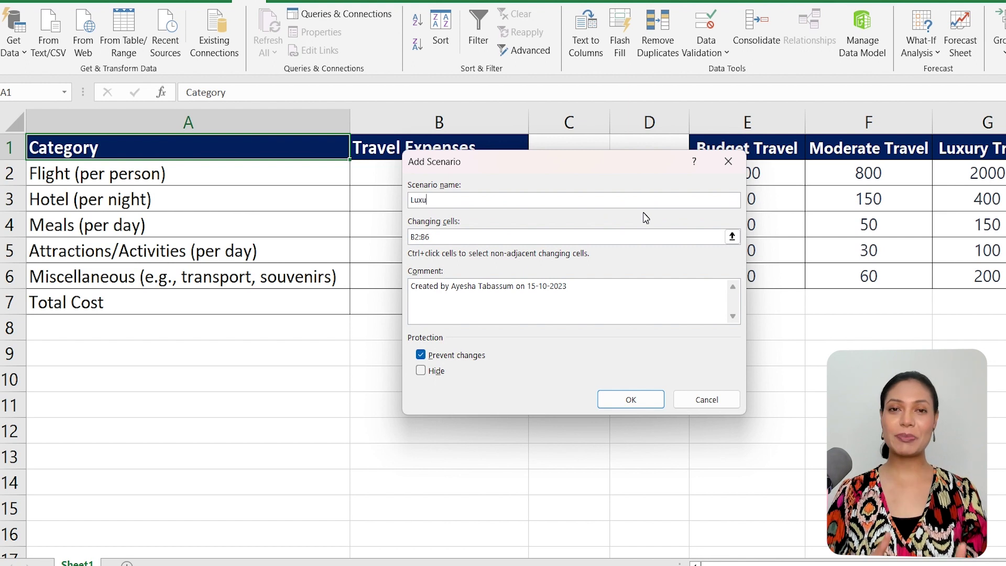
{"action": "type", "text": "ry Travel"}
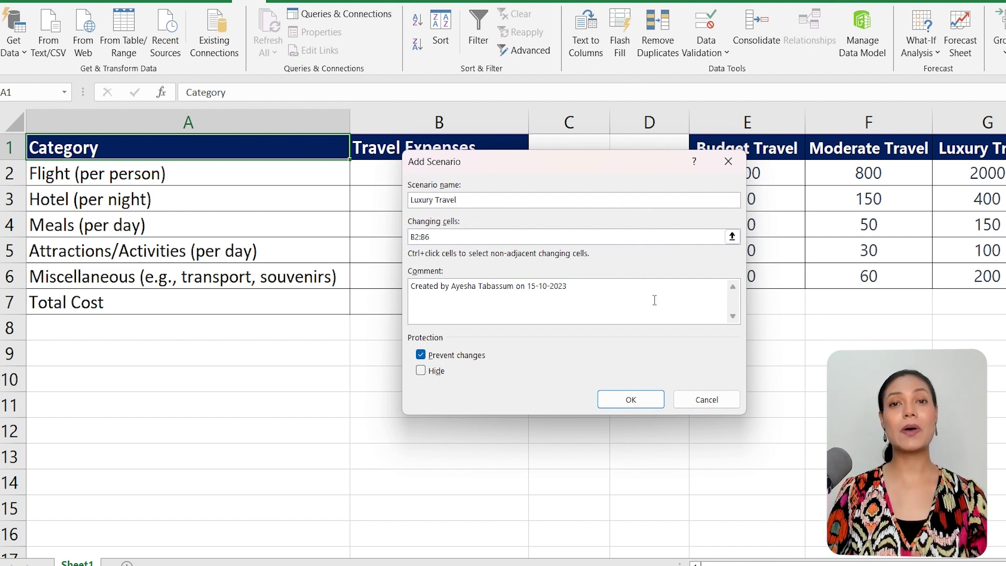
{"action": "left_click", "coordinate": [637, 399]}
Set the Luxury Travel scenario's values to 2000 for Flight, 400 for Hotel and 150 for Meals, and save the scenario.
{"action": "type", "text": "2000"}
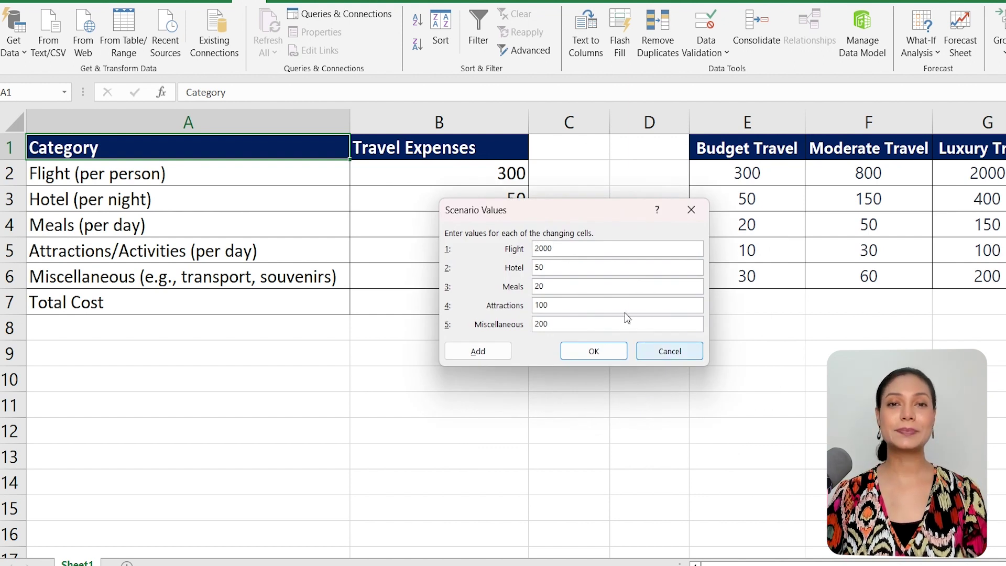
{"action": "double_click", "coordinate": [593, 268]}
{"action": "type", "text": "400"}
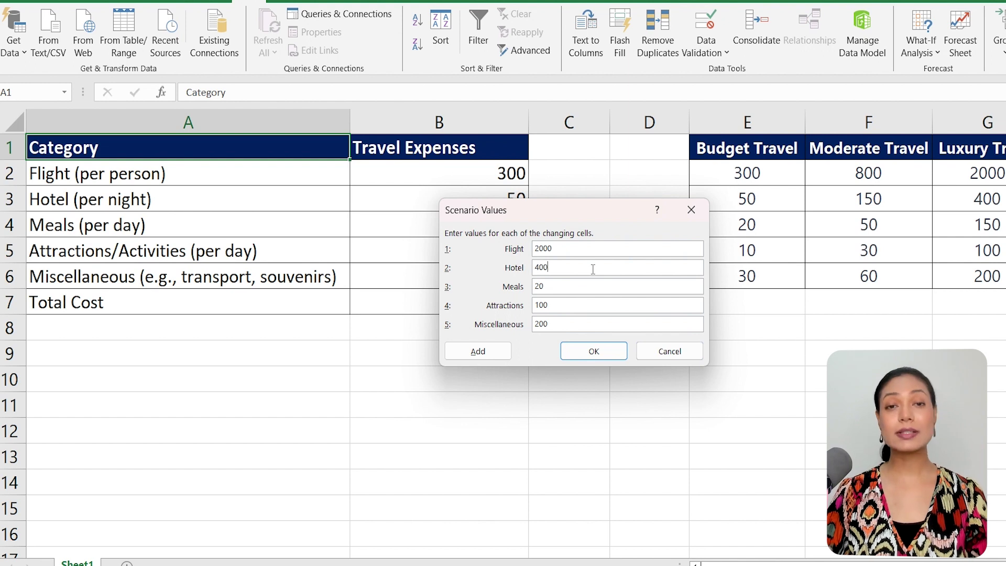
{"action": "double_click", "coordinate": [581, 288]}
{"action": "type", "text": "150"}
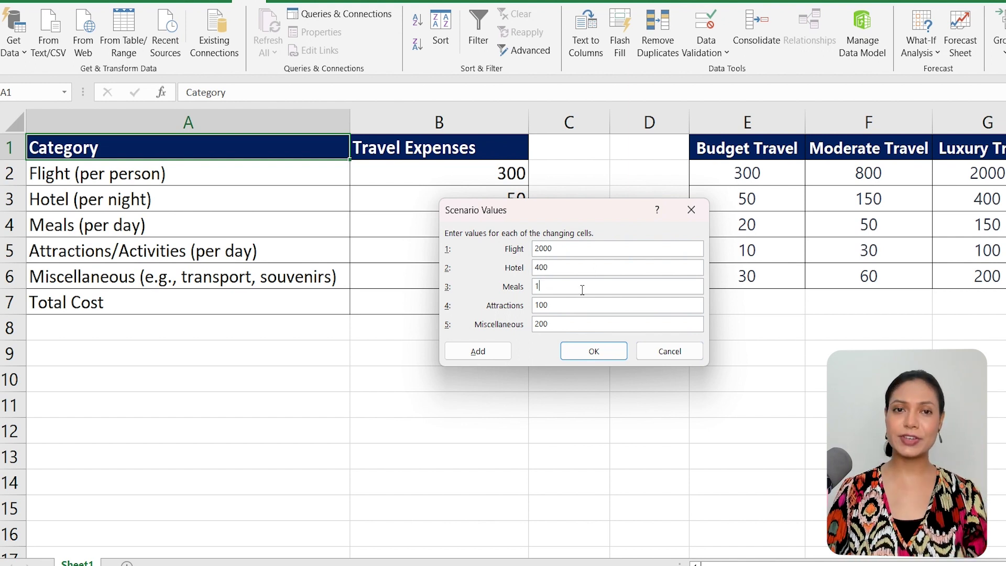
{"action": "left_click", "coordinate": [585, 307]}
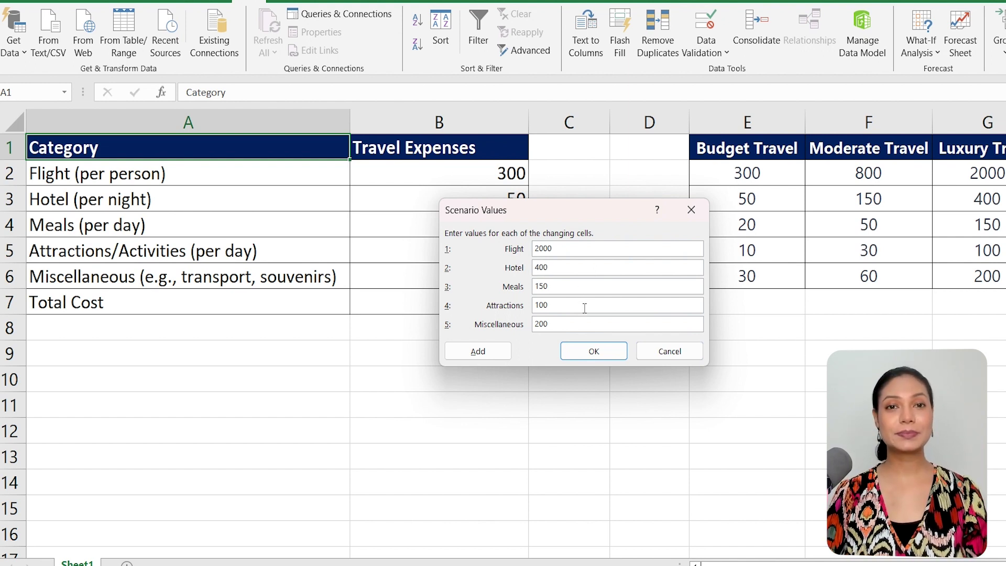
{"action": "left_click", "coordinate": [607, 353]}
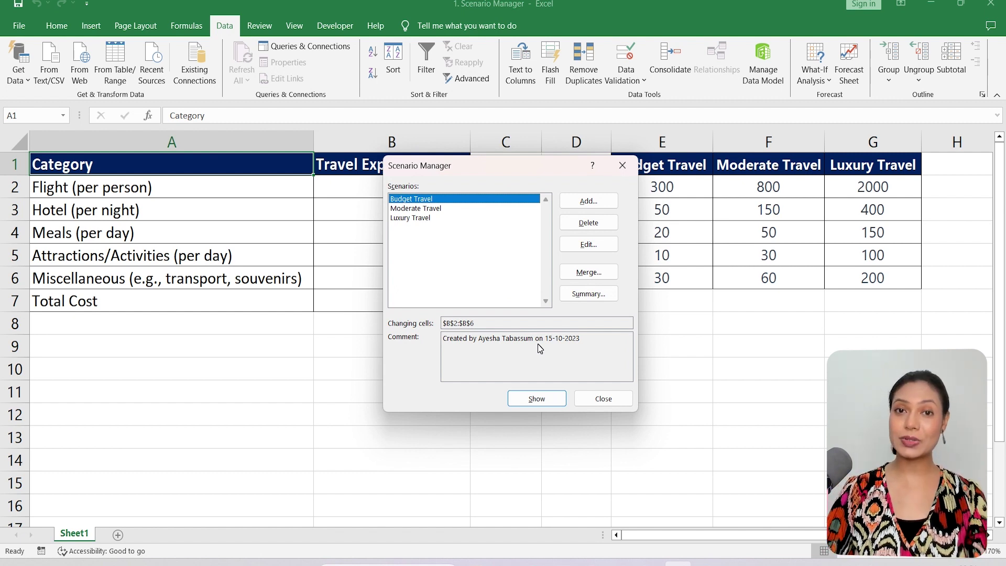
Generate a scenario summary report with the Total Cost cell B7 as the result cell.
{"action": "left_click", "coordinate": [597, 295]}
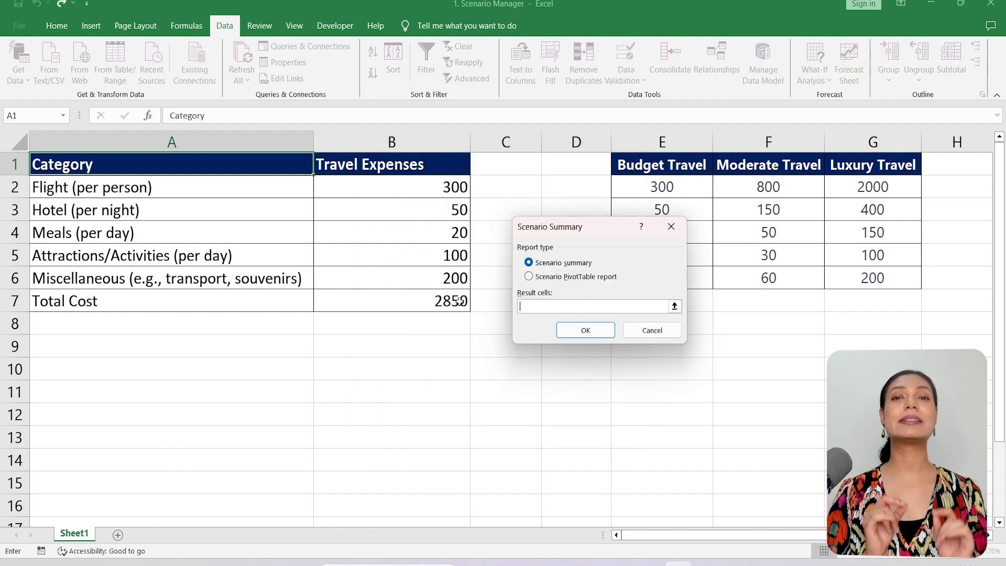
{"action": "left_click", "coordinate": [439, 302]}
{"action": "left_click", "coordinate": [587, 331]}
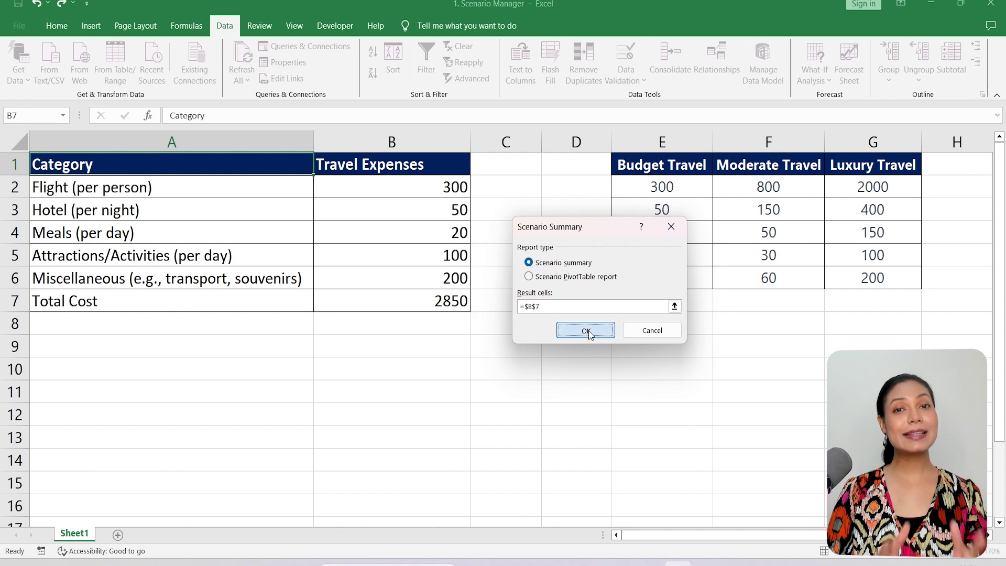